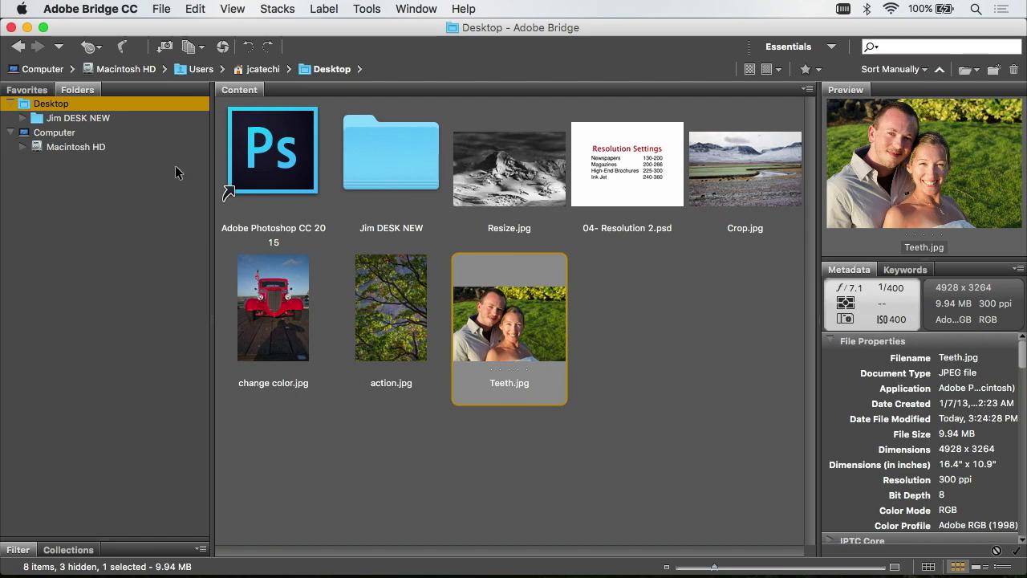
Open the Teeth.jpg portrait from Bridge in Camera Raw through the File menu.
{"action": "left_click", "coordinate": [161, 9]}
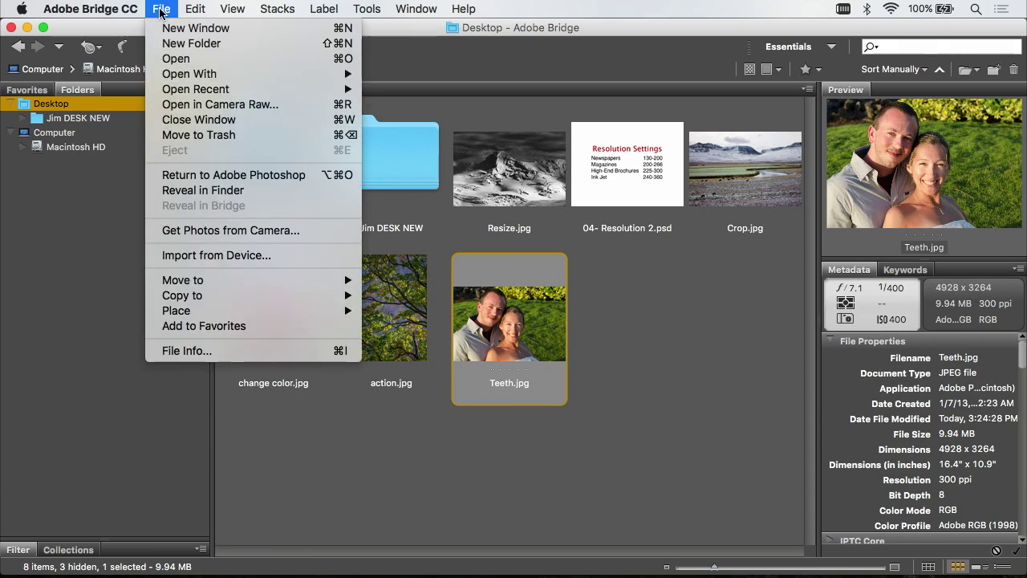
{"action": "left_click", "coordinate": [154, 105]}
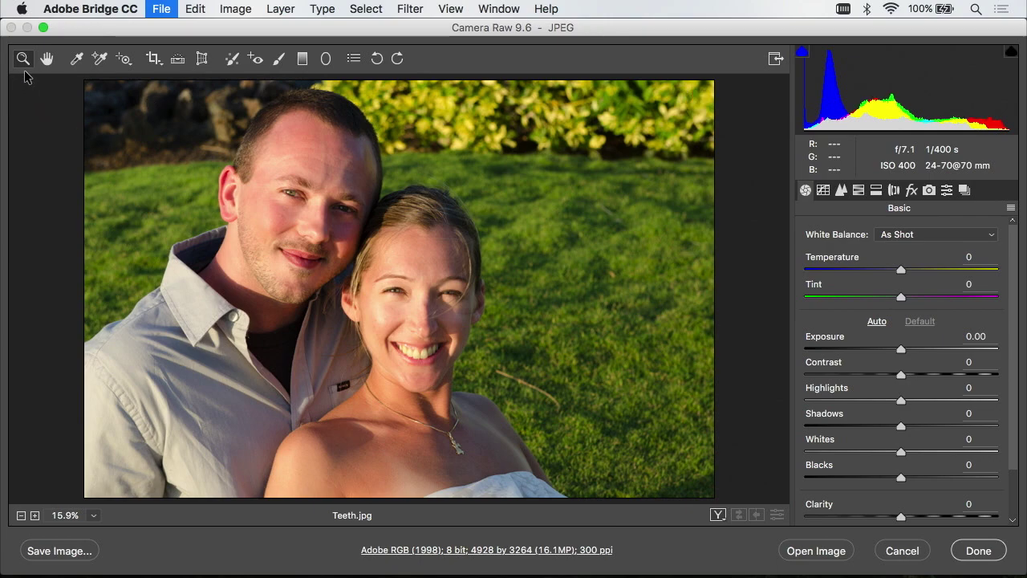
Zoom in to 100% on the woman's mouth so her yellow teeth fill the view.
{"action": "left_click", "coordinate": [434, 377]}
{"action": "left_click", "coordinate": [386, 302]}
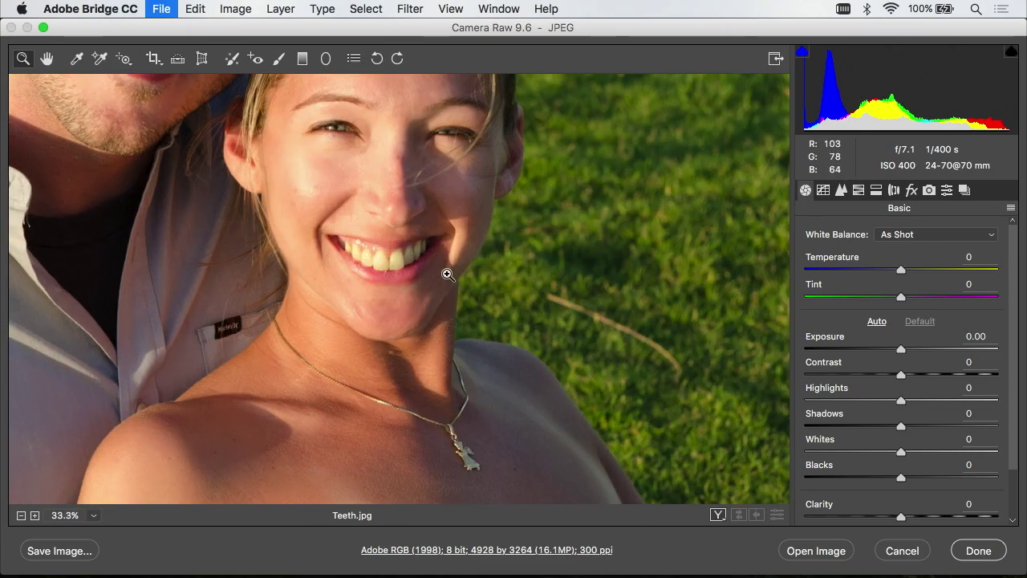
{"action": "left_click", "coordinate": [464, 290]}
{"action": "left_click", "coordinate": [378, 297]}
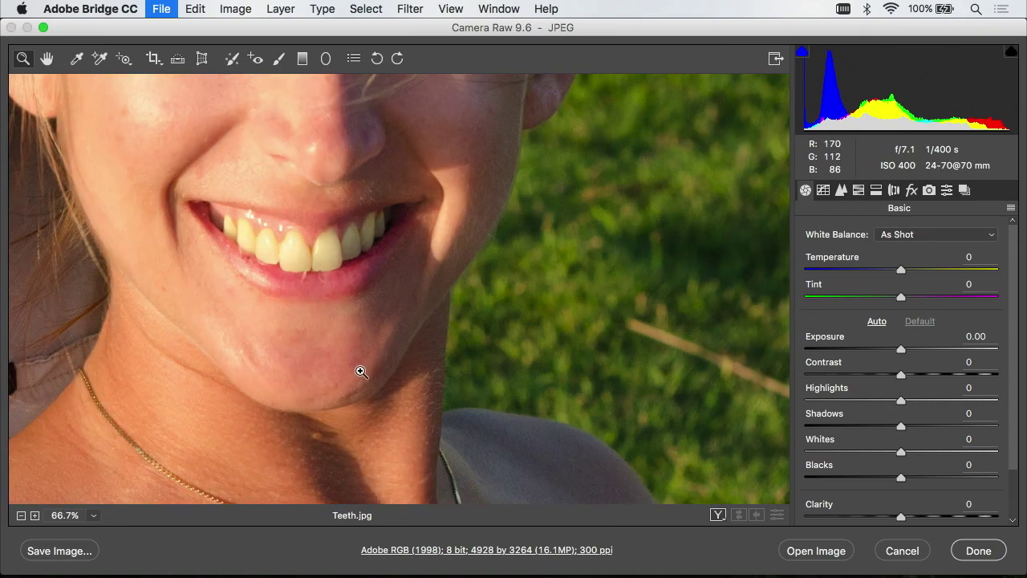
{"action": "left_click", "coordinate": [383, 283]}
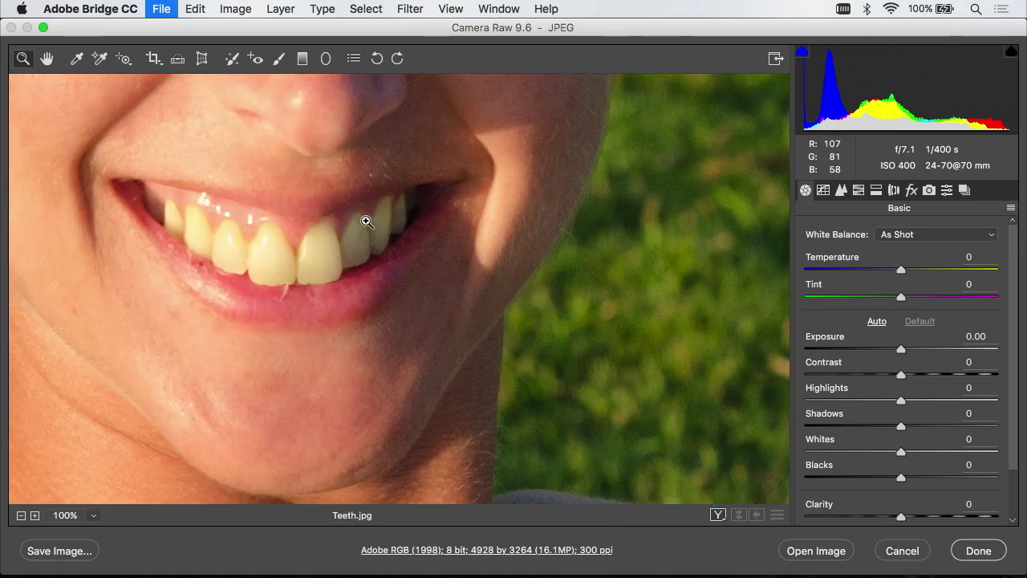
Activate the Adjustment Brush with Highlights at +18 and Saturation at -15.
{"action": "left_click", "coordinate": [279, 58]}
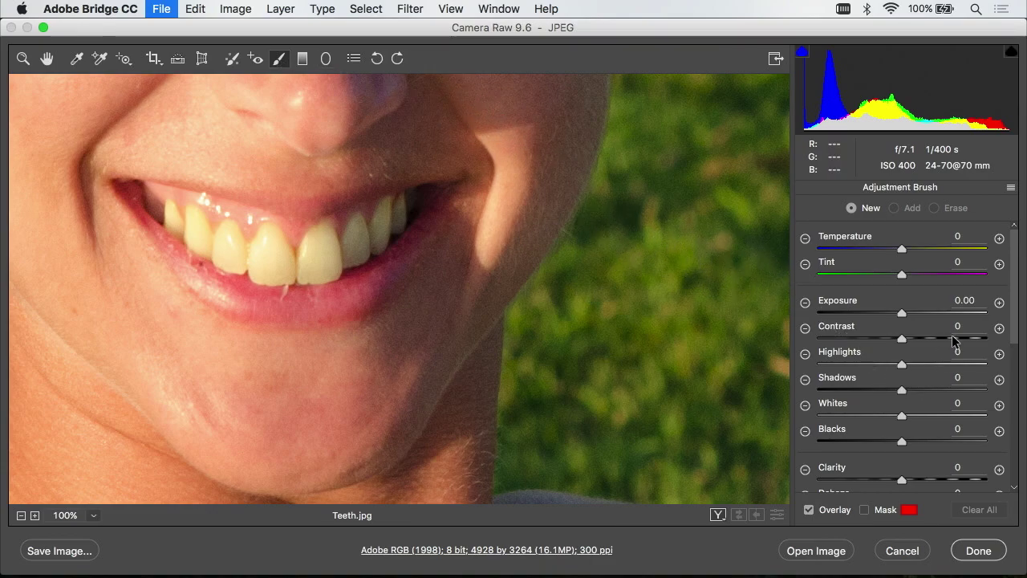
{"action": "scroll", "coordinate": [953, 340], "scroll_direction": "down", "scroll_amount": 6}
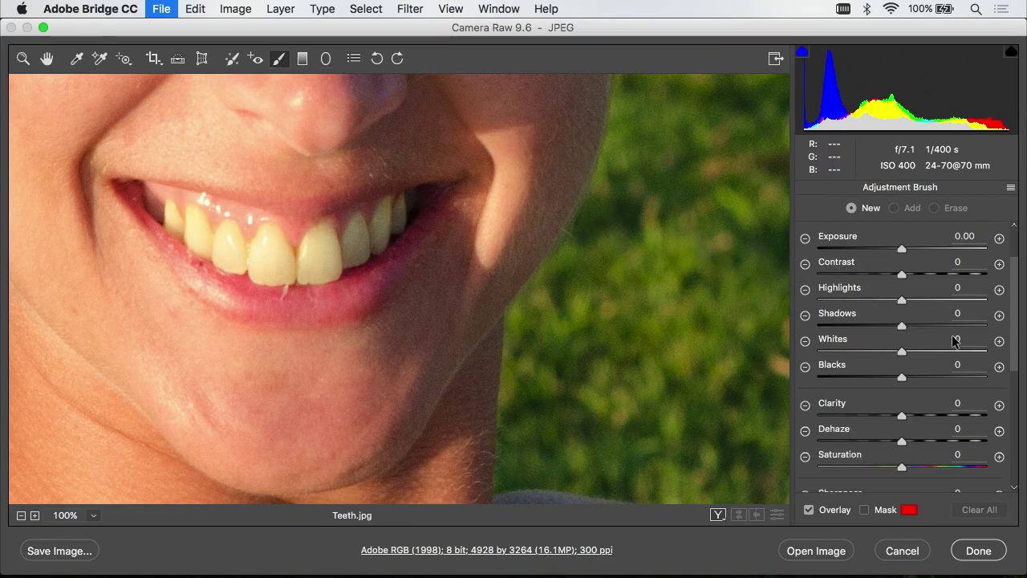
{"action": "scroll", "coordinate": [952, 341], "scroll_direction": "down", "scroll_amount": 2}
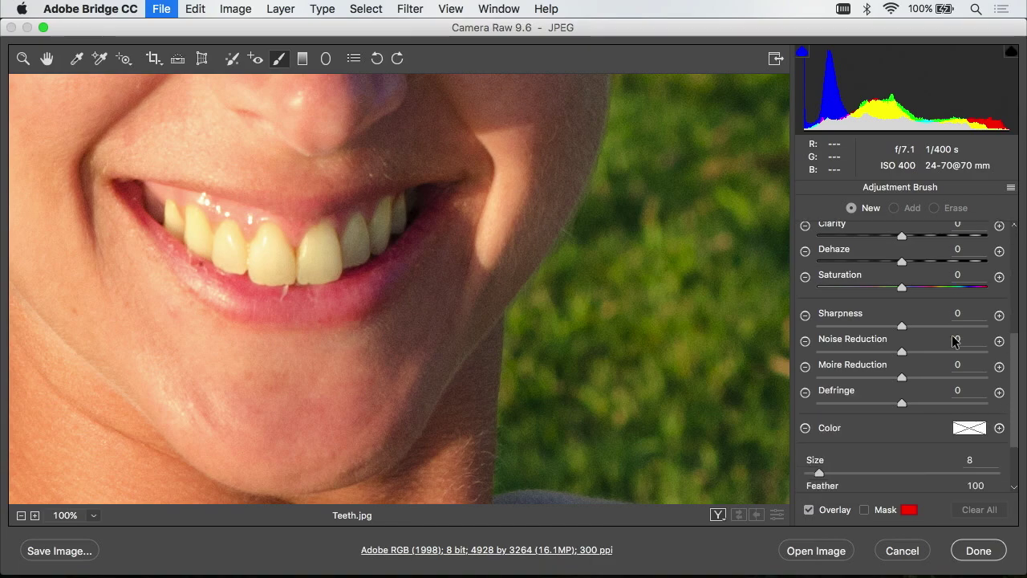
{"action": "scroll", "coordinate": [953, 341], "scroll_direction": "up", "scroll_amount": 8}
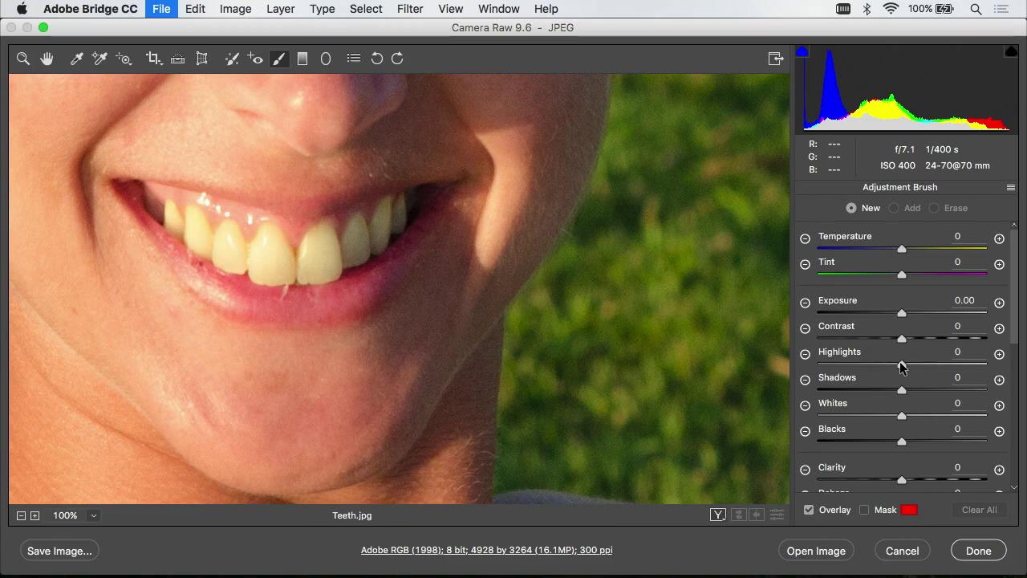
{"action": "left_click_drag", "start_coordinate": [900, 365], "coordinate": [917, 366]}
{"action": "scroll", "coordinate": [918, 366], "scroll_direction": "down", "scroll_amount": 6}
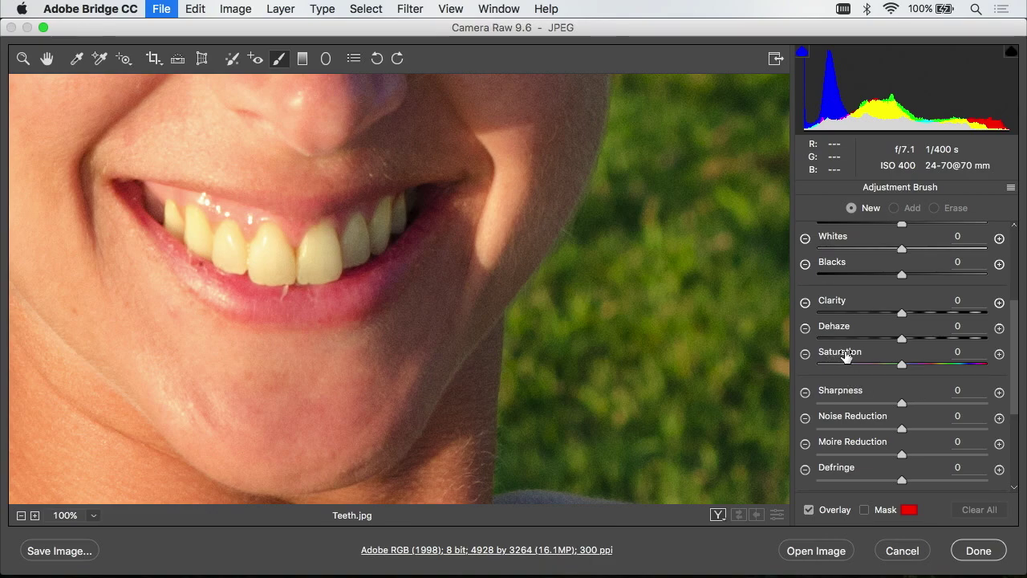
{"action": "left_click_drag", "start_coordinate": [901, 365], "coordinate": [889, 366]}
{"action": "scroll", "coordinate": [906, 370], "scroll_direction": "down", "scroll_amount": 3}
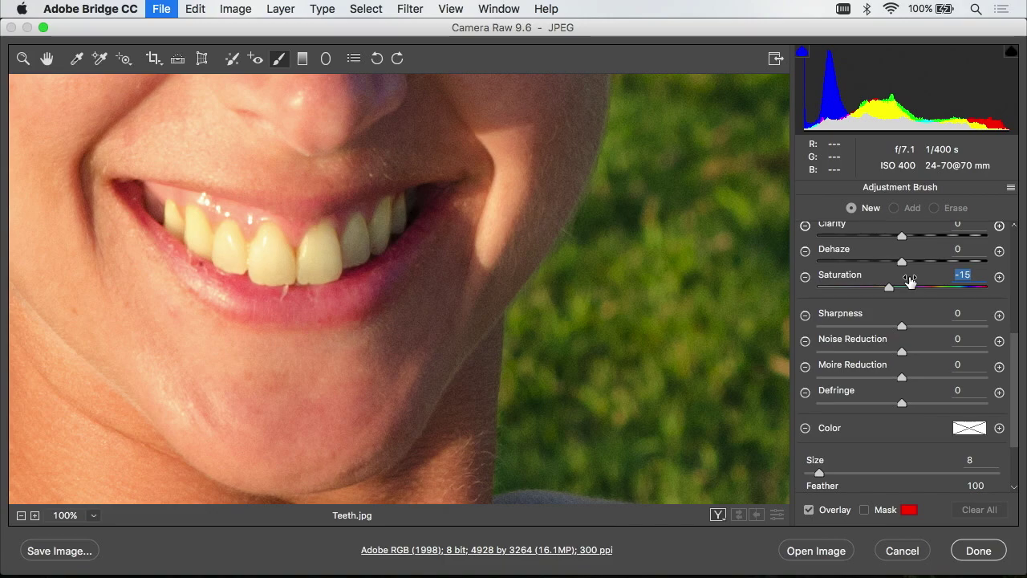
{"action": "scroll", "coordinate": [905, 426], "scroll_direction": "down", "scroll_amount": 3}
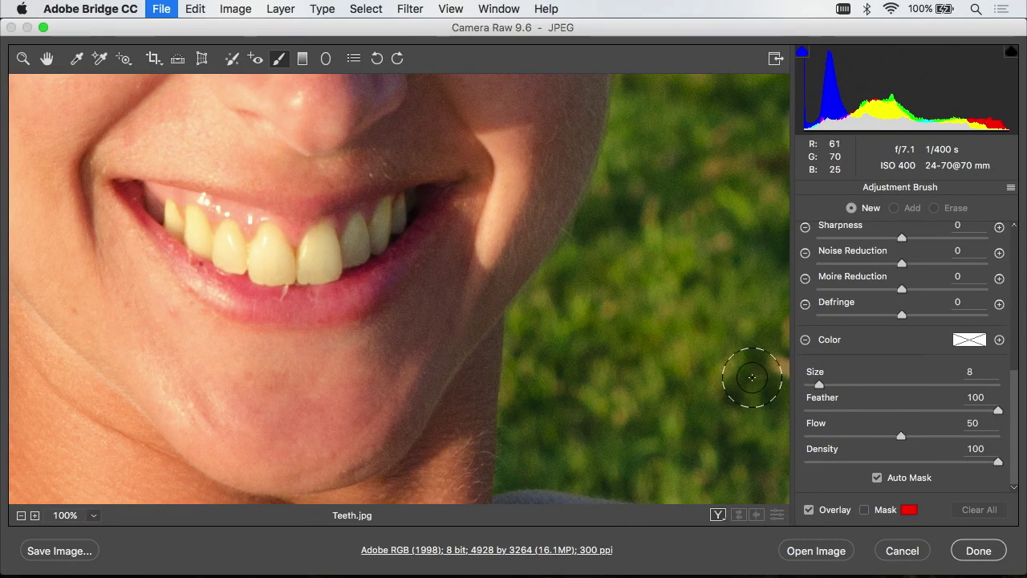
Set the Adjustment Brush to Size 9, Feather 20 and Flow 100.
{"action": "left_click_drag", "start_coordinate": [822, 382], "coordinate": [829, 383]}
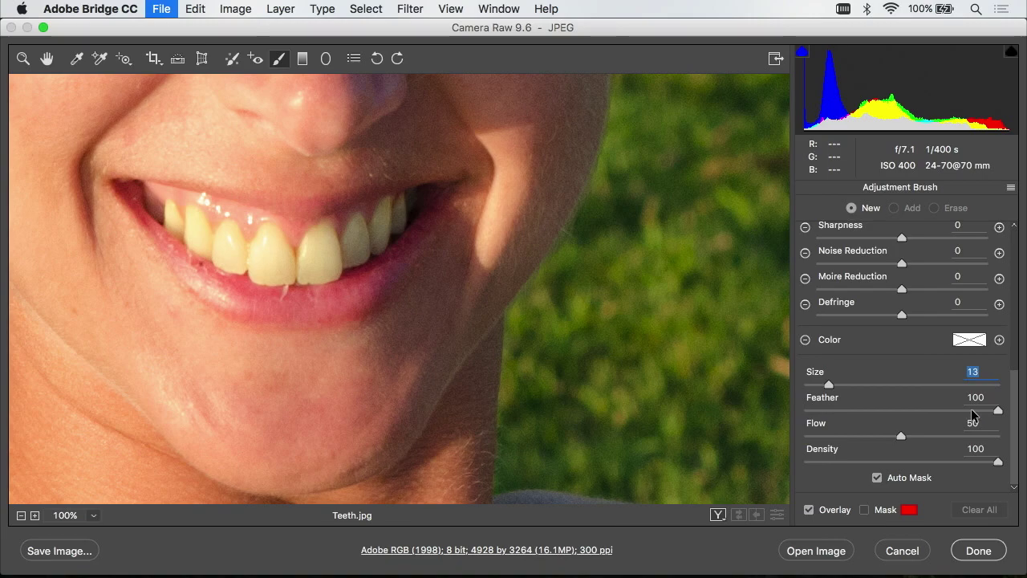
{"action": "left_click_drag", "start_coordinate": [979, 414], "coordinate": [844, 417]}
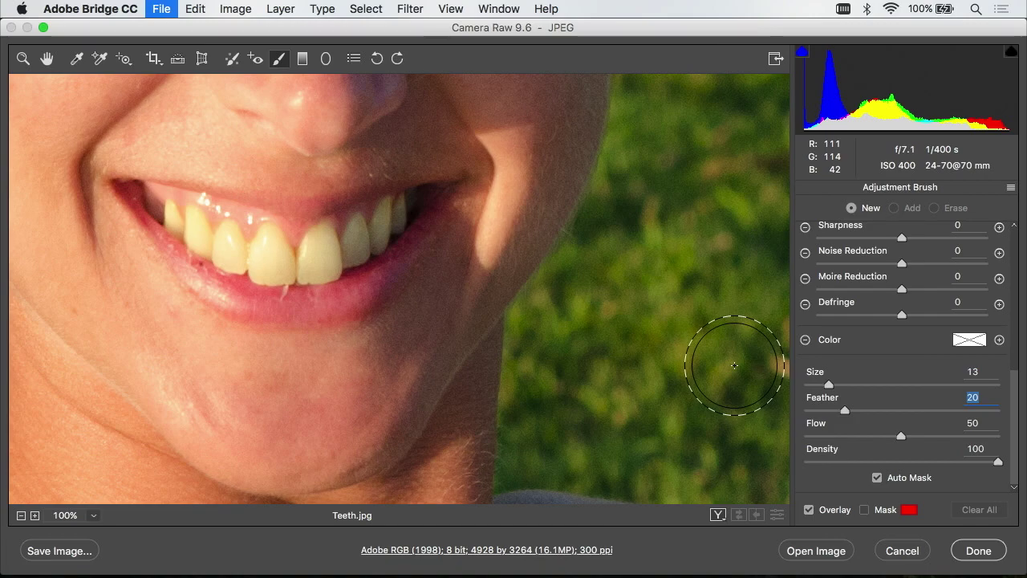
{"action": "left_click_drag", "start_coordinate": [826, 385], "coordinate": [821, 385]}
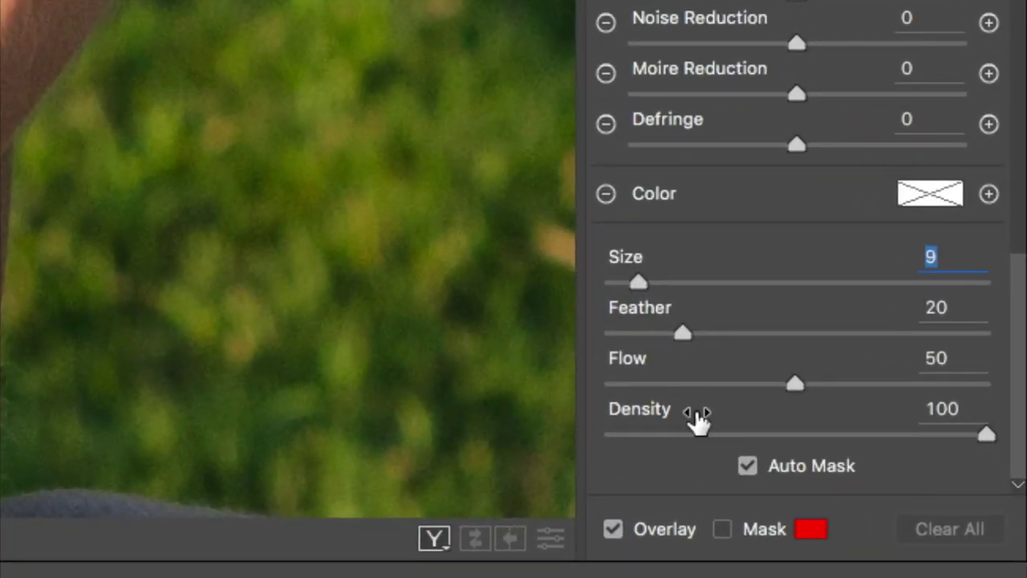
{"action": "left_click_drag", "start_coordinate": [795, 387], "coordinate": [1021, 401]}
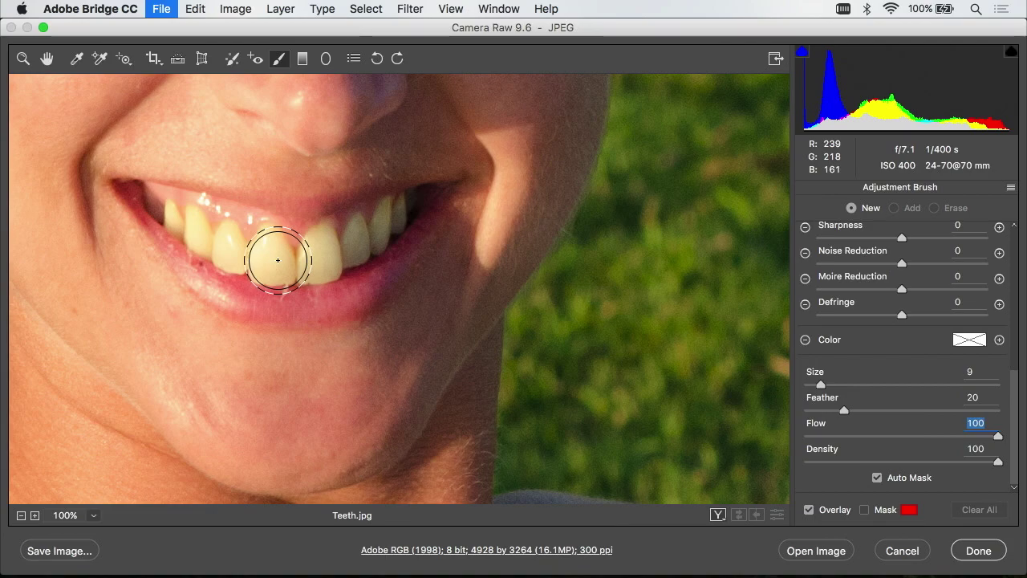
Paint the brush adjustment across the upper front teeth with the red mask overlay shown.
{"action": "mouse_move", "coordinate": [278, 260]}
{"action": "left_mouse_down"}
{"action": "mouse_move", "coordinate": [270, 264]}
{"action": "mouse_move", "coordinate": [270, 232]}
{"action": "mouse_move", "coordinate": [268, 262]}
{"action": "mouse_move", "coordinate": [232, 255]}
{"action": "mouse_move", "coordinate": [219, 236]}
{"action": "mouse_move", "coordinate": [232, 230]}
{"action": "mouse_move", "coordinate": [225, 238]}
{"action": "mouse_move", "coordinate": [236, 250]}
{"action": "left_mouse_up"}
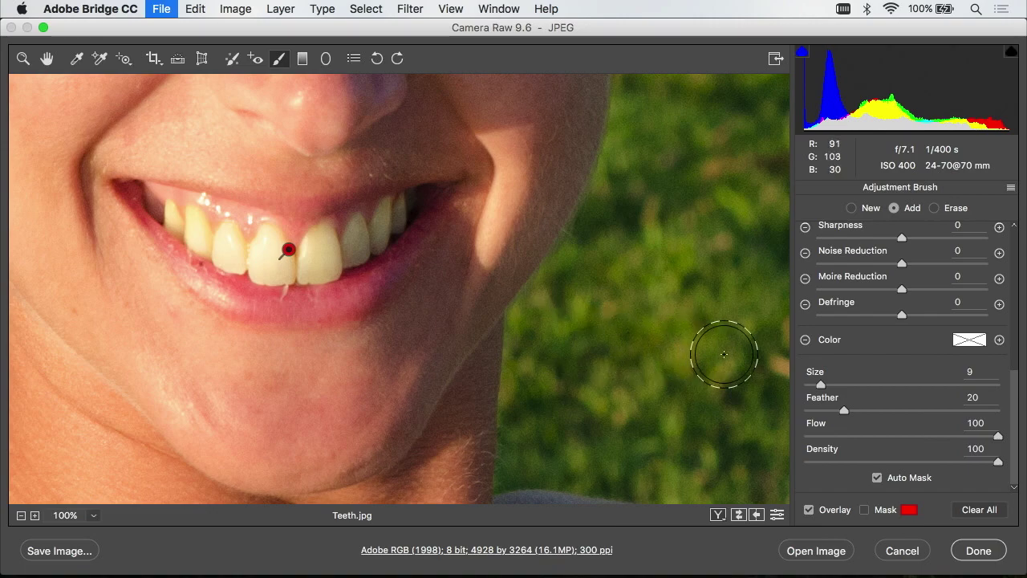
{"action": "left_click", "coordinate": [864, 510]}
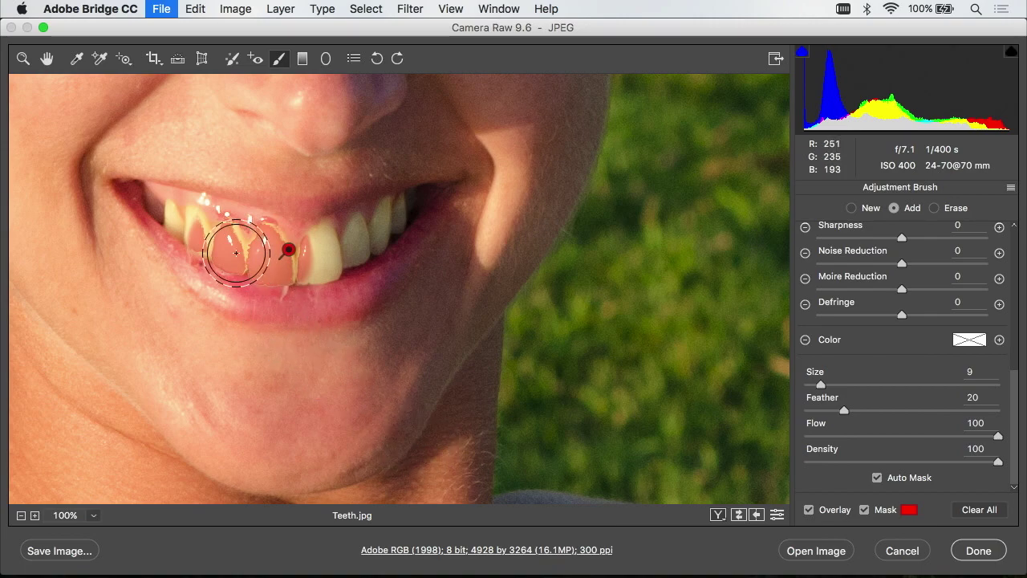
{"action": "mouse_move", "coordinate": [202, 236]}
{"action": "left_mouse_down"}
{"action": "mouse_move", "coordinate": [173, 215]}
{"action": "mouse_move", "coordinate": [179, 228]}
{"action": "mouse_move", "coordinate": [175, 220]}
{"action": "mouse_move", "coordinate": [293, 263]}
{"action": "mouse_move", "coordinate": [323, 260]}
{"action": "mouse_move", "coordinate": [321, 232]}
{"action": "mouse_move", "coordinate": [333, 273]}
{"action": "mouse_move", "coordinate": [360, 231]}
{"action": "mouse_move", "coordinate": [398, 227]}
{"action": "left_mouse_up"}
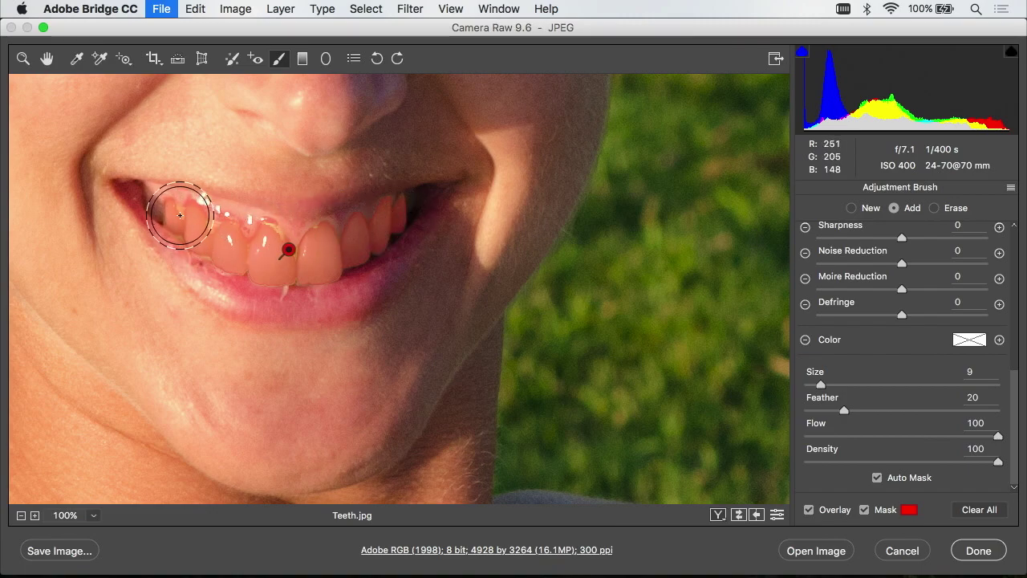
{"action": "left_click_drag", "start_coordinate": [180, 216], "coordinate": [214, 234]}
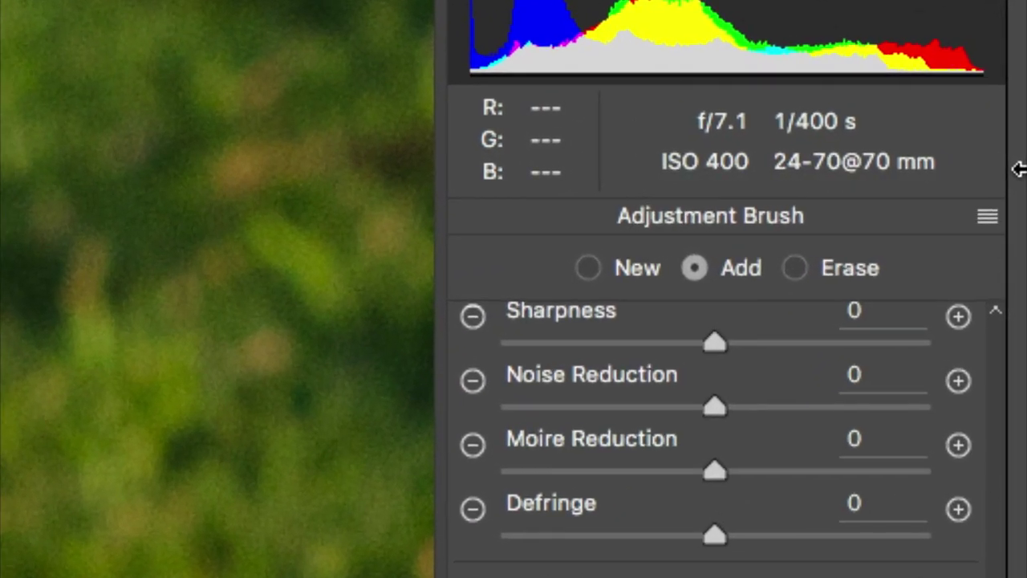
Switch the brush to Erase with Feather about 28, Flow 100 and a smaller size.
{"action": "left_click", "coordinate": [796, 269]}
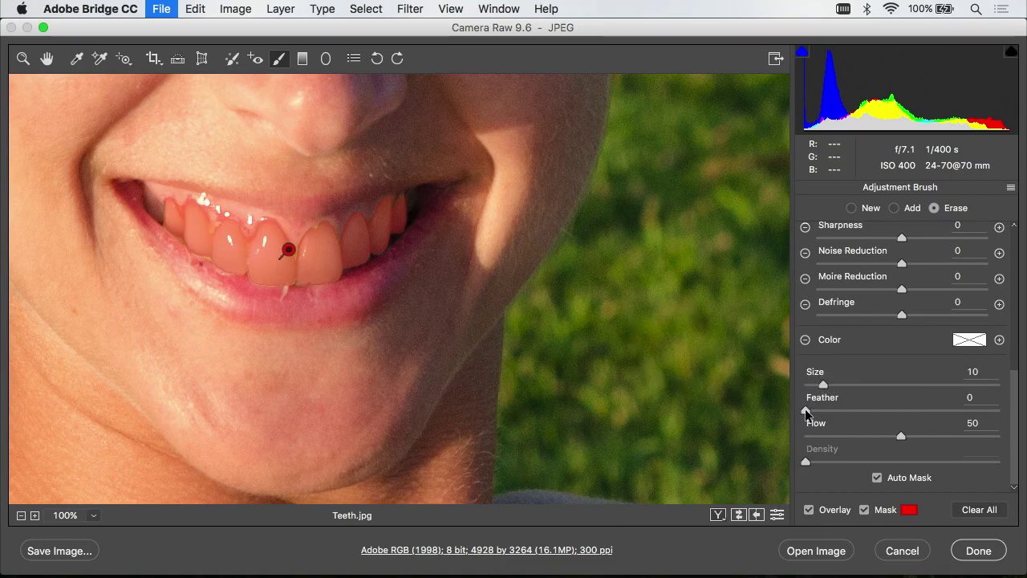
{"action": "left_click_drag", "start_coordinate": [805, 408], "coordinate": [860, 408]}
{"action": "left_click_drag", "start_coordinate": [902, 436], "coordinate": [1007, 438]}
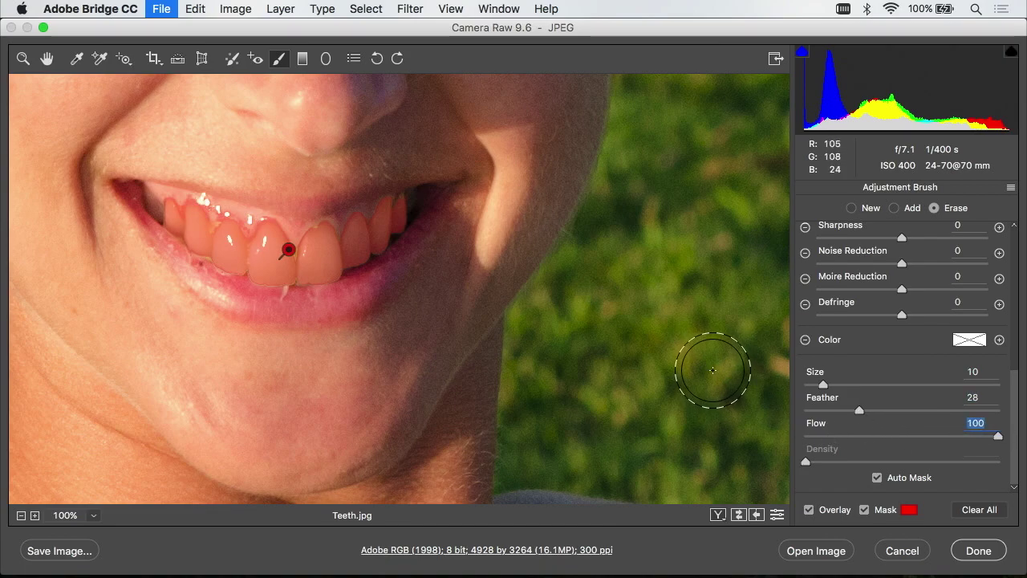
{"action": "left_click_drag", "start_coordinate": [818, 385], "coordinate": [813, 385]}
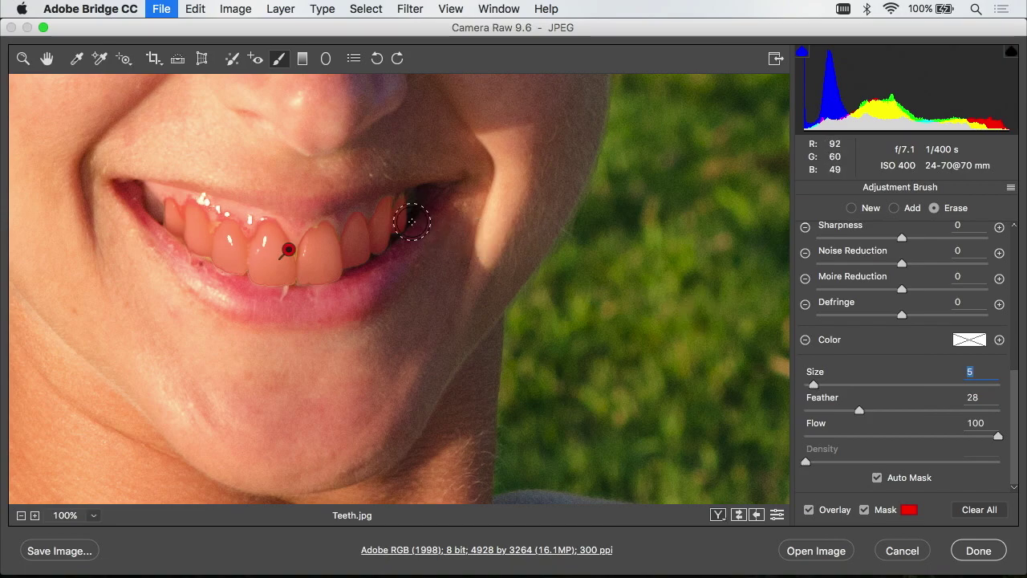
Erase the adjustment spill along the upper gum, then hide the red mask.
{"action": "mouse_move", "coordinate": [294, 221]}
{"action": "left_mouse_down"}
{"action": "mouse_move", "coordinate": [280, 204]}
{"action": "mouse_move", "coordinate": [225, 204]}
{"action": "mouse_move", "coordinate": [197, 182]}
{"action": "mouse_move", "coordinate": [186, 185]}
{"action": "mouse_move", "coordinate": [195, 179]}
{"action": "left_mouse_up"}
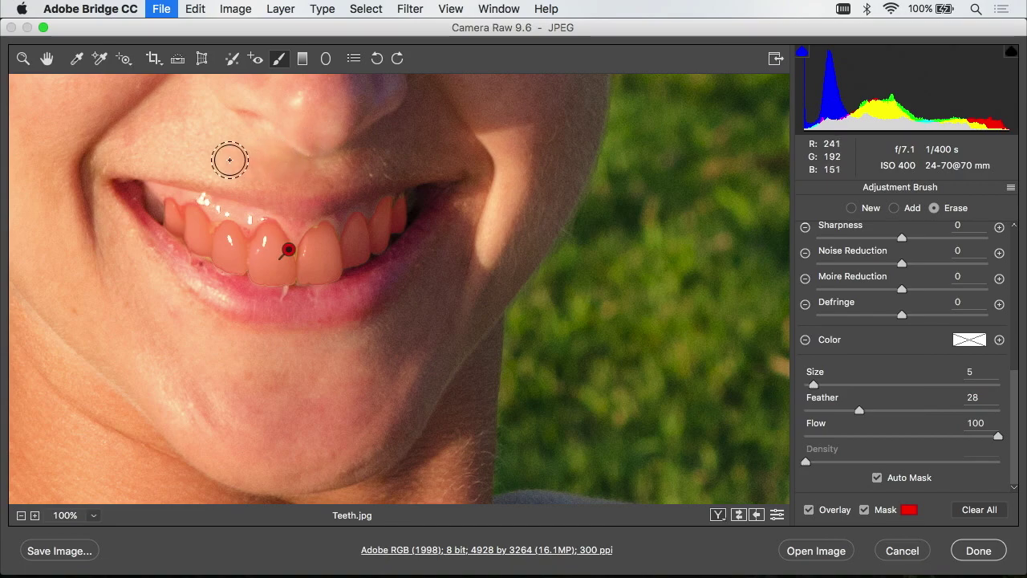
{"action": "key", "text": "bracketleft"}
{"action": "key", "text": "bracketleft"}
{"action": "key", "text": "bracketleft"}
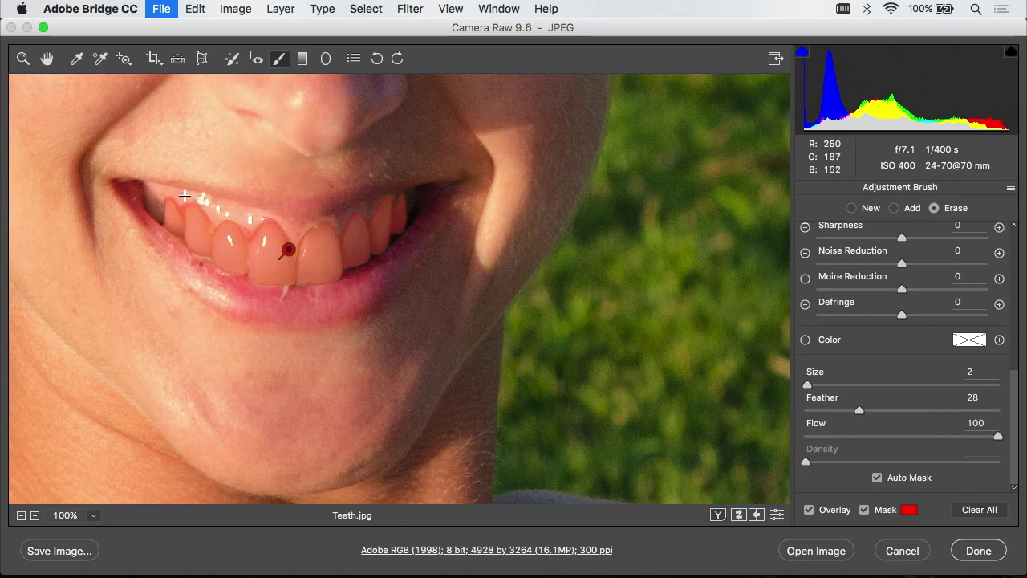
{"action": "left_click_drag", "start_coordinate": [179, 201], "coordinate": [178, 203]}
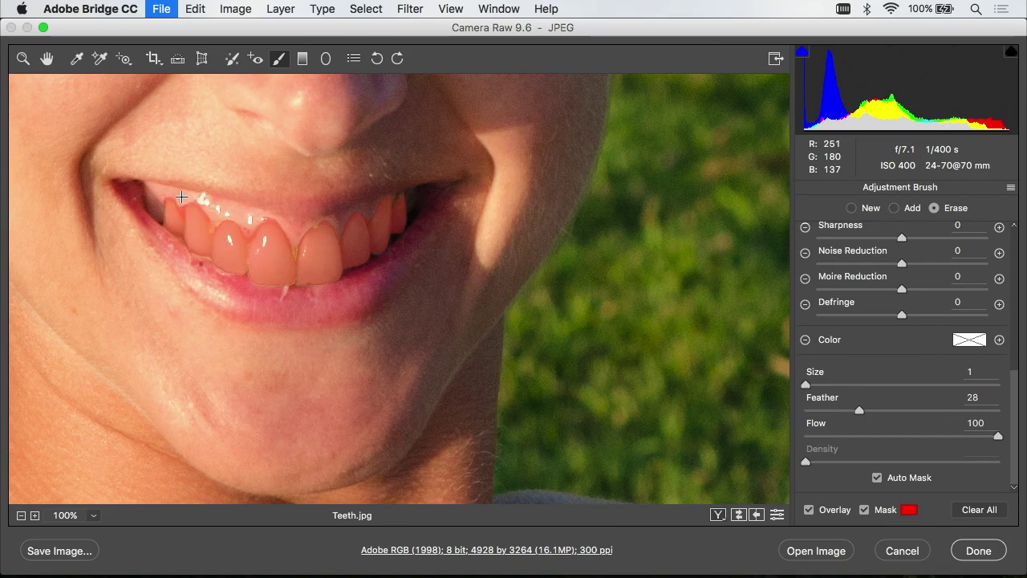
{"action": "mouse_move", "coordinate": [181, 197]}
{"action": "left_mouse_down"}
{"action": "mouse_move", "coordinate": [207, 204]}
{"action": "mouse_move", "coordinate": [181, 203]}
{"action": "mouse_move", "coordinate": [204, 198]}
{"action": "mouse_move", "coordinate": [208, 207]}
{"action": "mouse_move", "coordinate": [194, 197]}
{"action": "mouse_move", "coordinate": [215, 219]}
{"action": "mouse_move", "coordinate": [252, 212]}
{"action": "mouse_move", "coordinate": [246, 231]}
{"action": "mouse_move", "coordinate": [275, 211]}
{"action": "mouse_move", "coordinate": [286, 219]}
{"action": "mouse_move", "coordinate": [267, 215]}
{"action": "mouse_move", "coordinate": [294, 234]}
{"action": "mouse_move", "coordinate": [333, 214]}
{"action": "mouse_move", "coordinate": [313, 211]}
{"action": "mouse_move", "coordinate": [343, 217]}
{"action": "mouse_move", "coordinate": [369, 212]}
{"action": "left_mouse_up"}
{"action": "key", "text": "bracketright"}
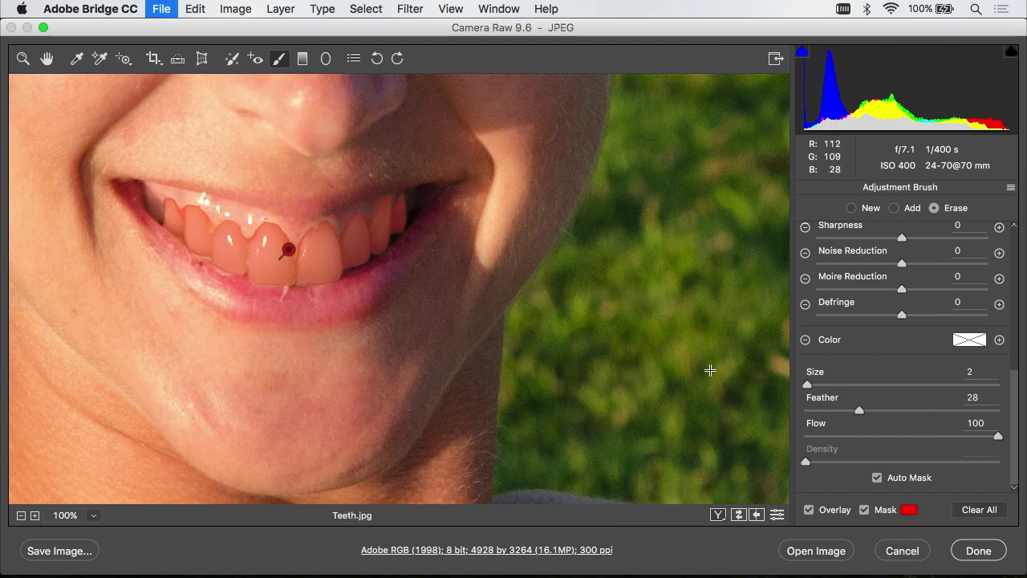
{"action": "left_click", "coordinate": [863, 510]}
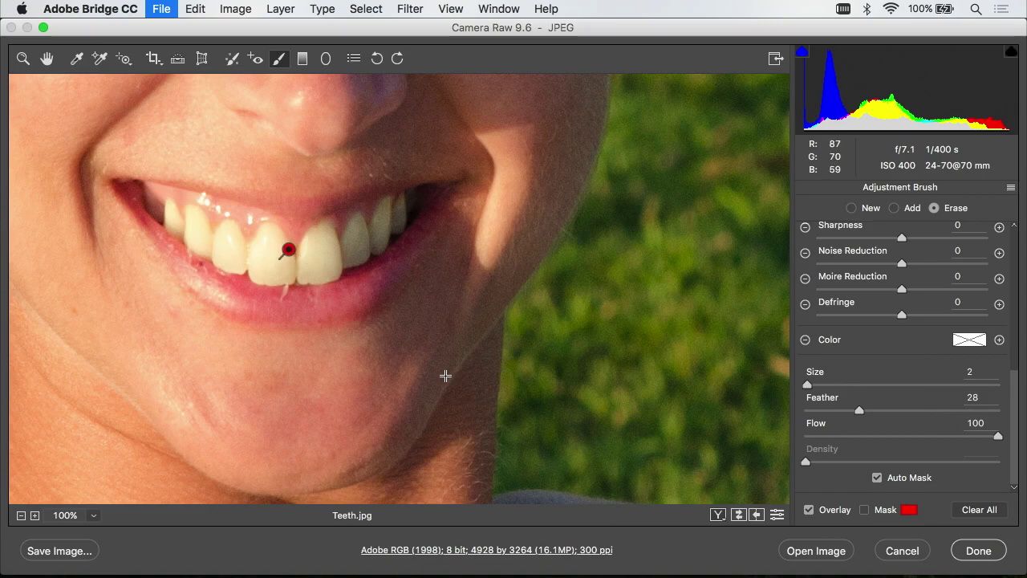
Hide the adjustment pin overlay and set the teeth adjustment's Saturation to -25.
{"action": "left_click", "coordinate": [809, 511]}
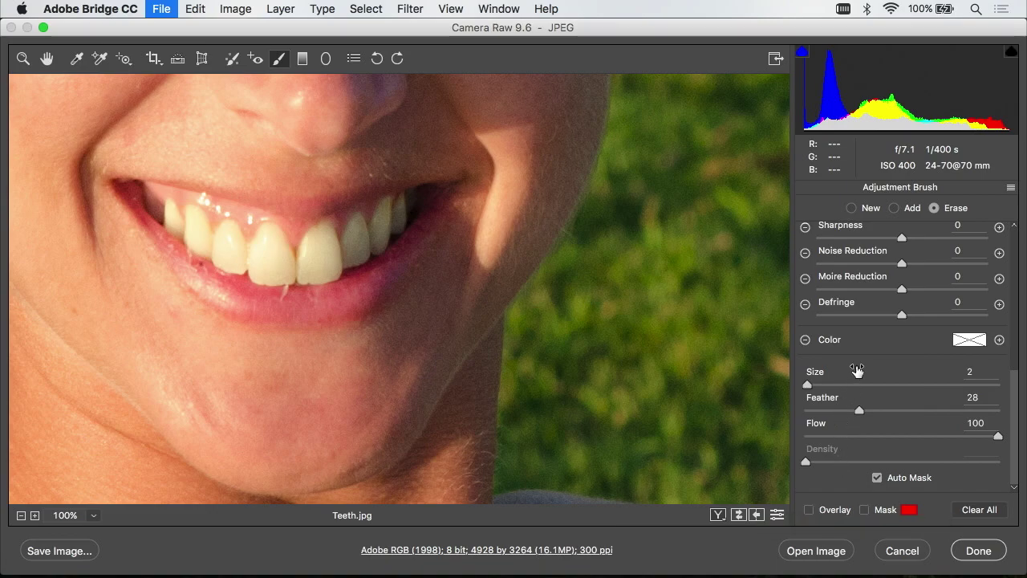
{"action": "scroll", "coordinate": [949, 353], "scroll_direction": "up", "scroll_amount": 5}
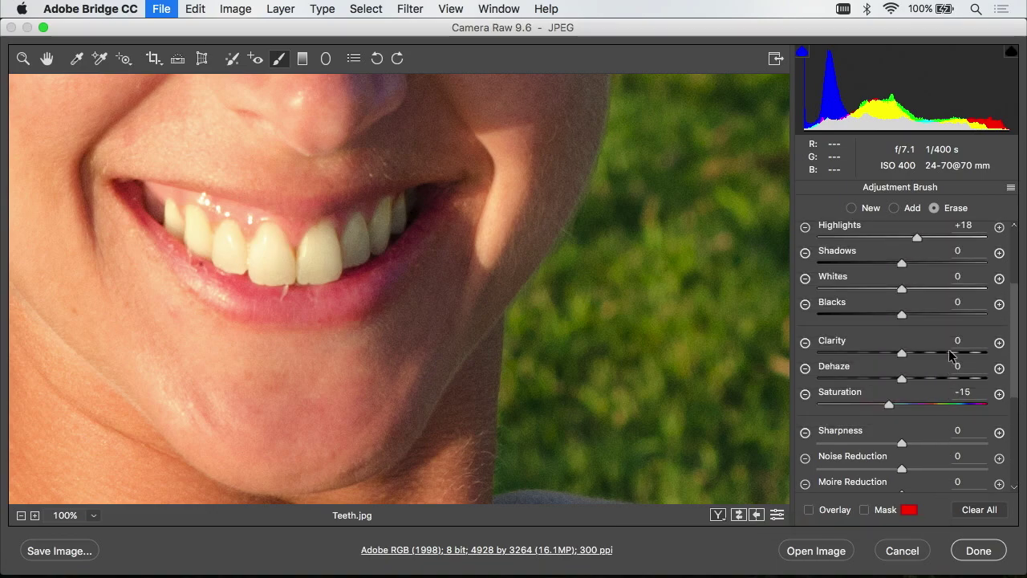
{"action": "scroll", "coordinate": [949, 356], "scroll_direction": "up", "scroll_amount": 2}
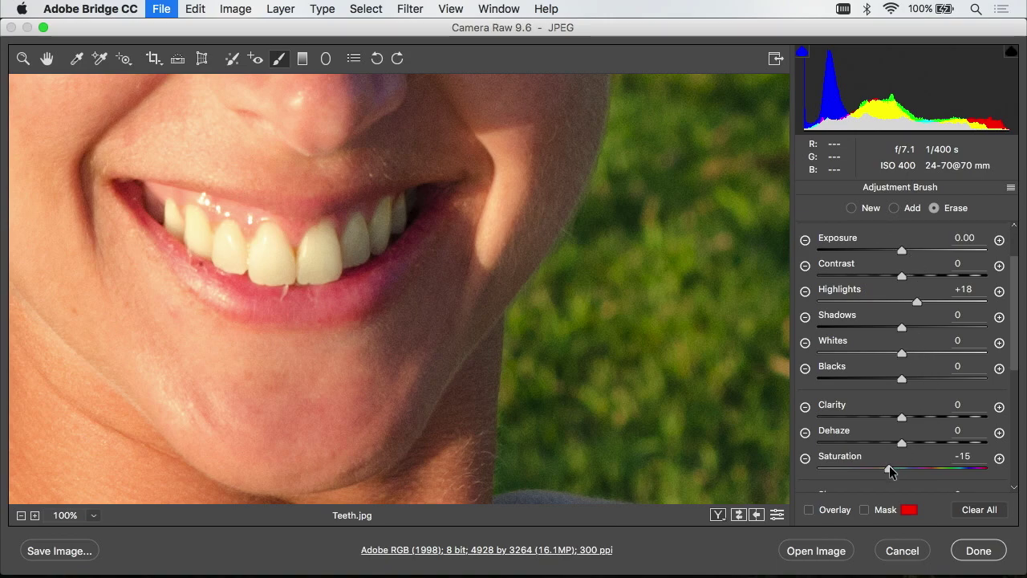
{"action": "left_click_drag", "start_coordinate": [891, 464], "coordinate": [866, 469]}
{"action": "left_click_drag", "start_coordinate": [936, 467], "coordinate": [881, 472]}
Raise the teeth adjustment's Highlights to +48.
{"action": "scroll", "coordinate": [955, 377], "scroll_direction": "up", "scroll_amount": 2}
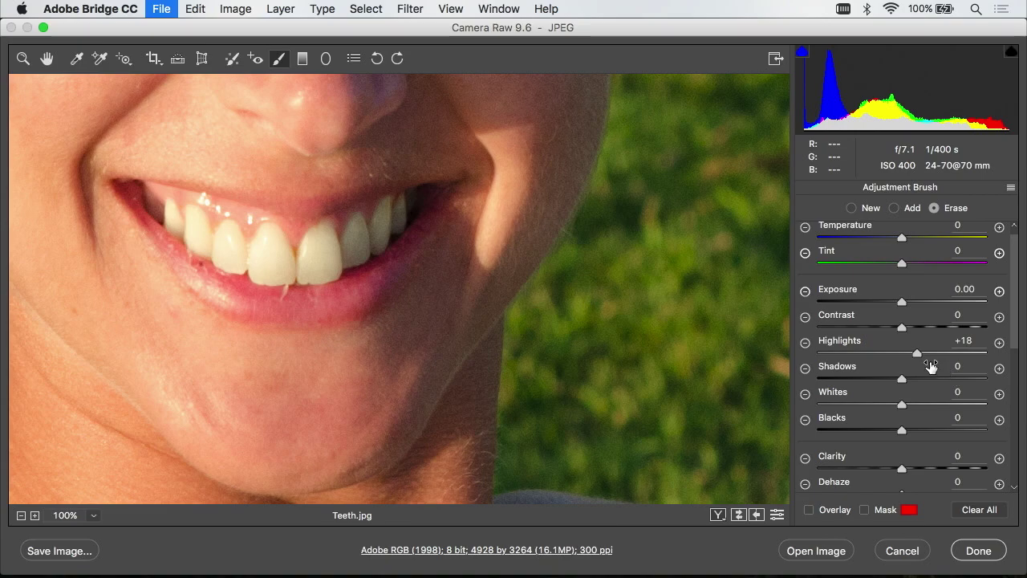
{"action": "mouse_move", "coordinate": [937, 351]}
{"action": "left_mouse_down"}
{"action": "mouse_move", "coordinate": [922, 353]}
{"action": "mouse_move", "coordinate": [955, 351]}
{"action": "mouse_move", "coordinate": [931, 354]}
{"action": "left_mouse_up"}
{"action": "left_click", "coordinate": [941, 354]}
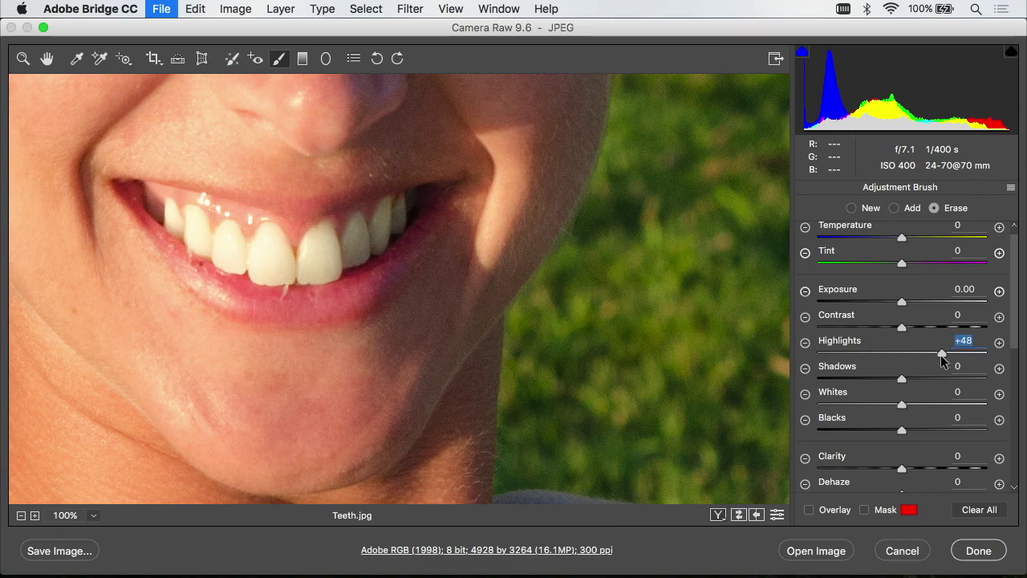
{"action": "scroll", "coordinate": [941, 355], "scroll_direction": "up", "scroll_amount": 1}
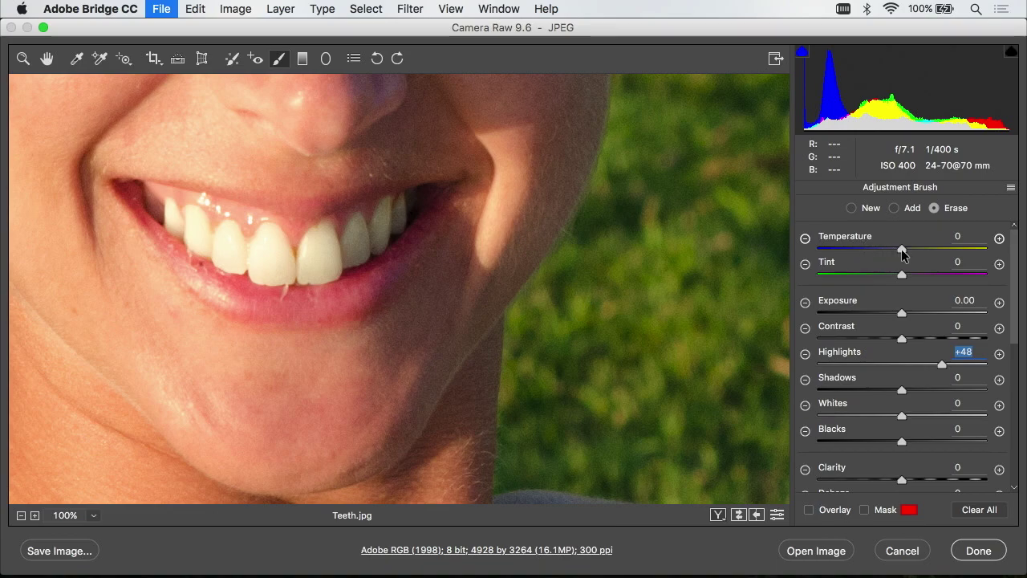
Set the teeth Temperature to -10, then toggle defaults to compare before and after.
{"action": "left_click_drag", "start_coordinate": [903, 253], "coordinate": [894, 251]}
{"action": "left_click", "coordinate": [895, 252]}
{"action": "left_click", "coordinate": [777, 517]}
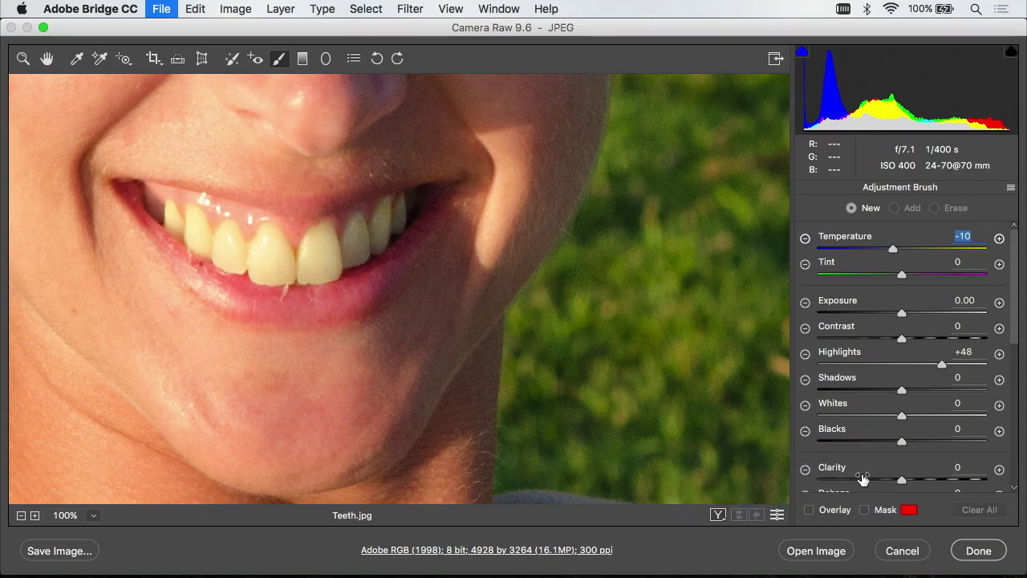
{"action": "left_click", "coordinate": [777, 516]}
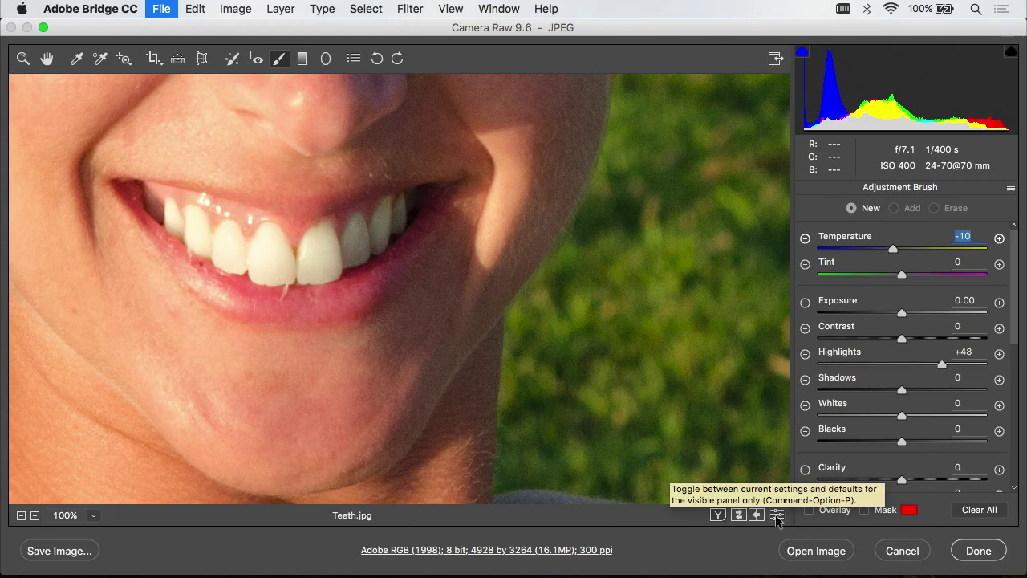
{"action": "left_click", "coordinate": [777, 517]}
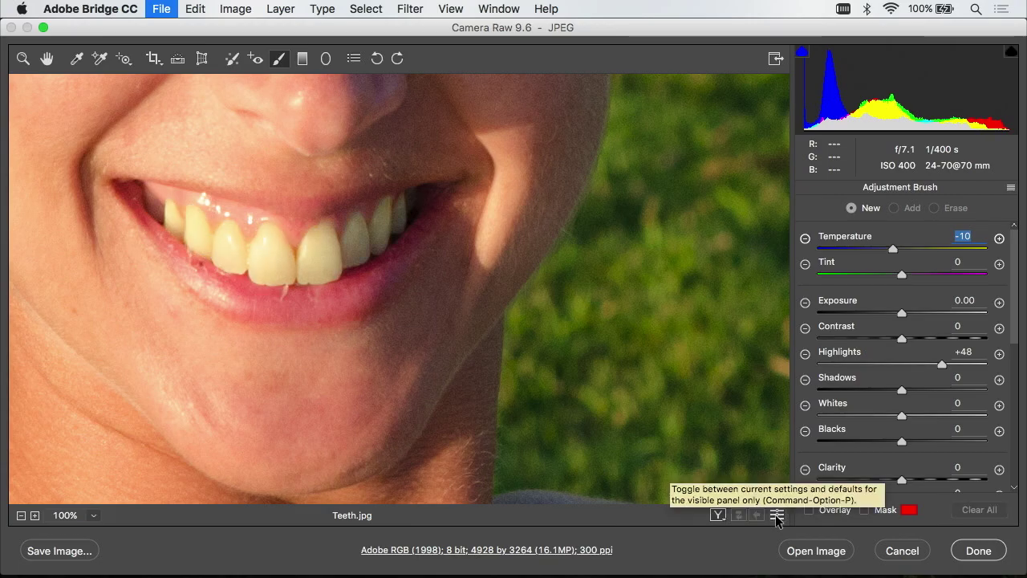
{"action": "left_click", "coordinate": [776, 517]}
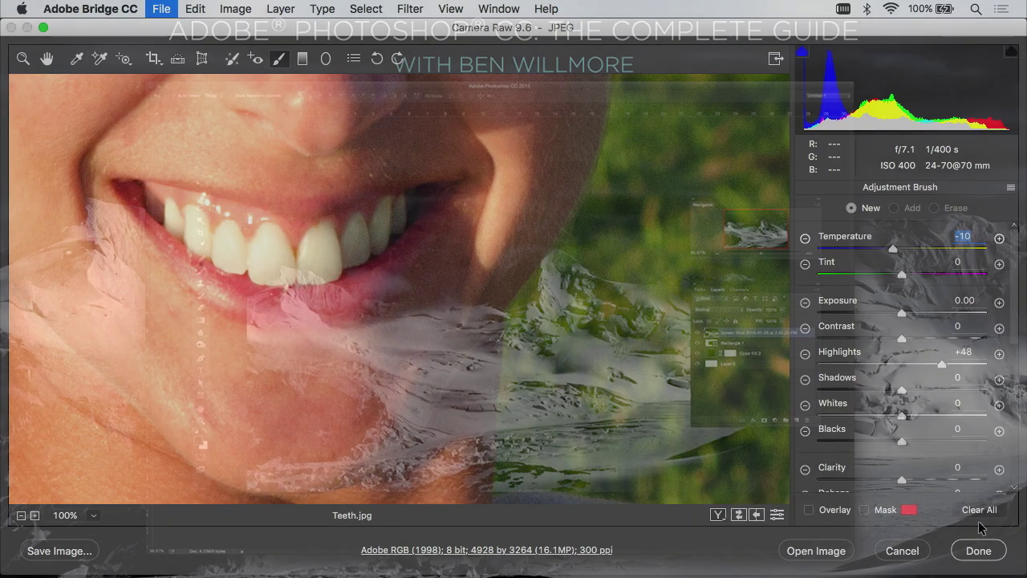